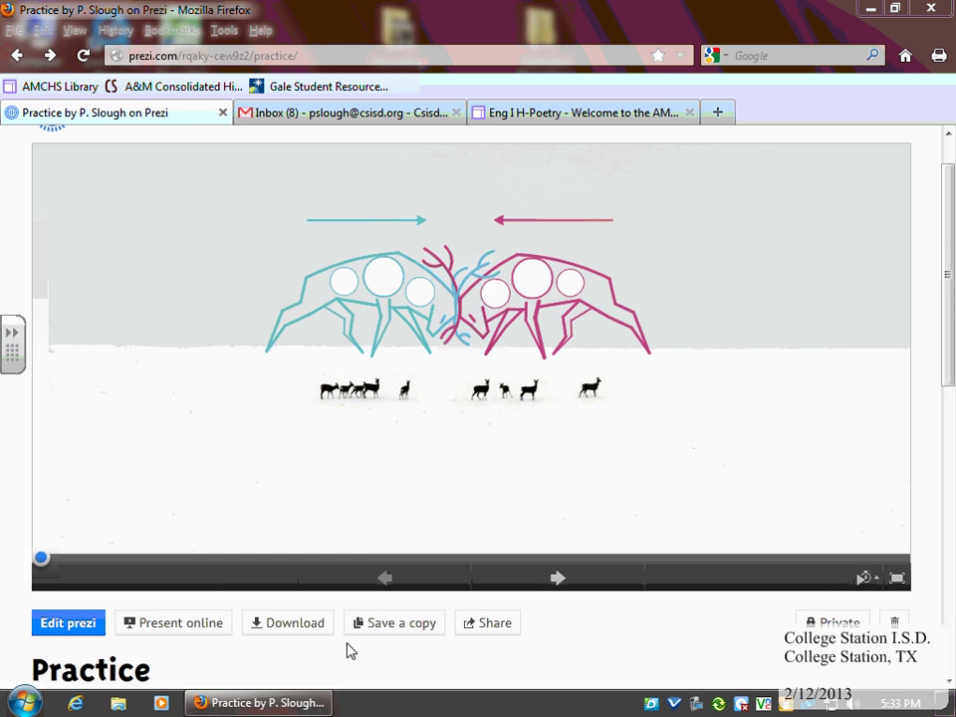
# Open the Practice prezi in the editor and generate its 9-page printable PDF
pyautogui.click(64, 630)
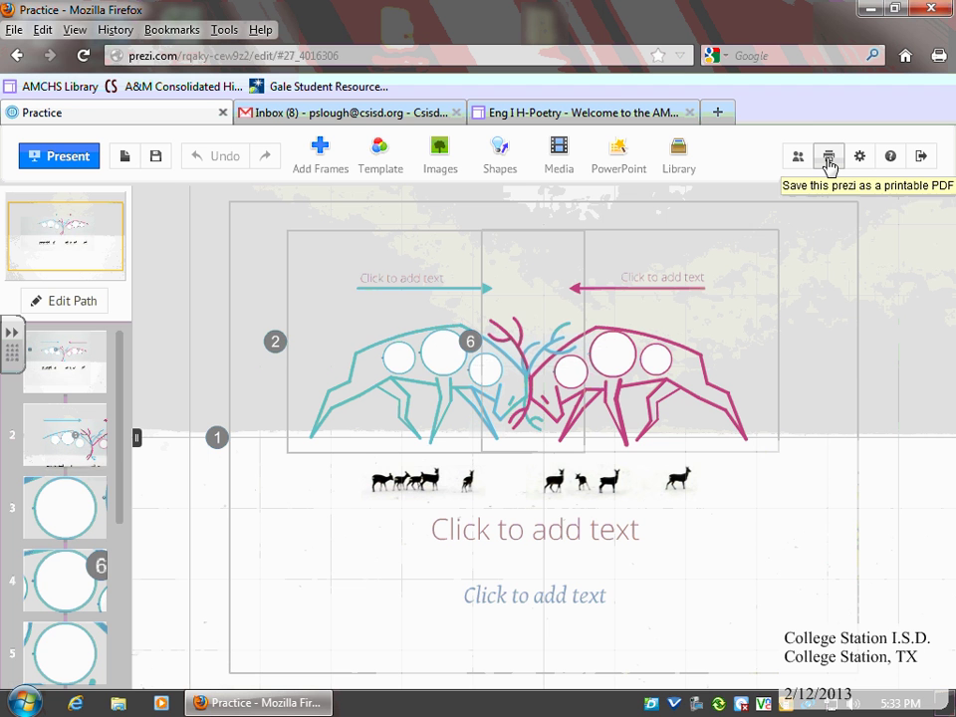
pyautogui.click(828, 160)
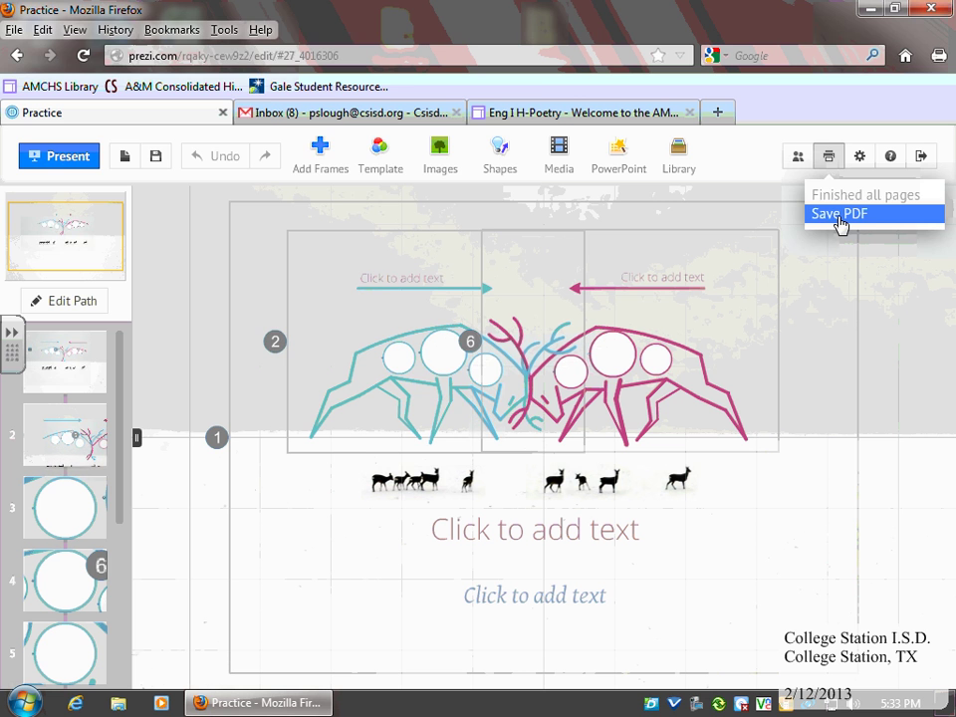
# Save the generated PDF as yourprezi.pdf on the personal H: network drive
pyautogui.click(840, 215)
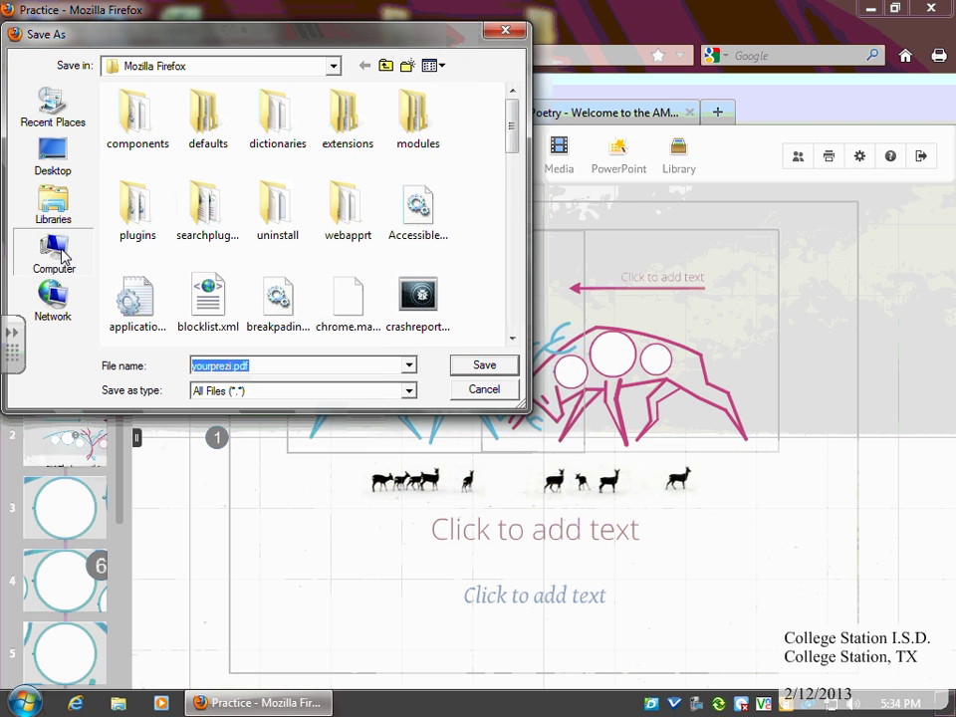
pyautogui.click(60, 254)
pyautogui.moveTo(514, 170); pyautogui.dragTo(362, 283)
pyautogui.click(219, 249)
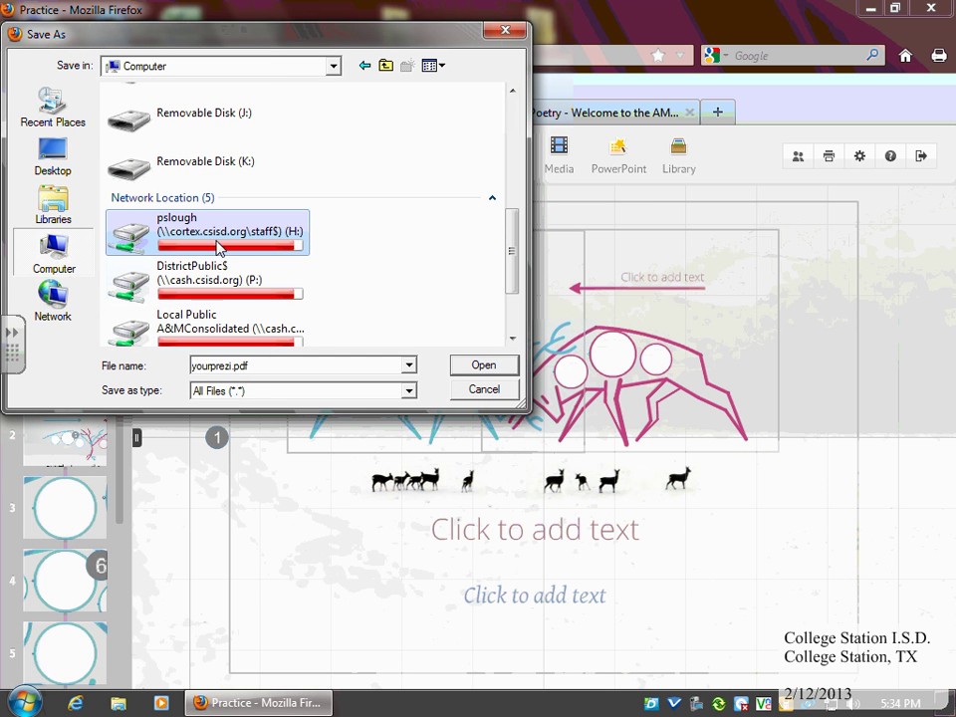
pyautogui.doubleClick(220, 249)
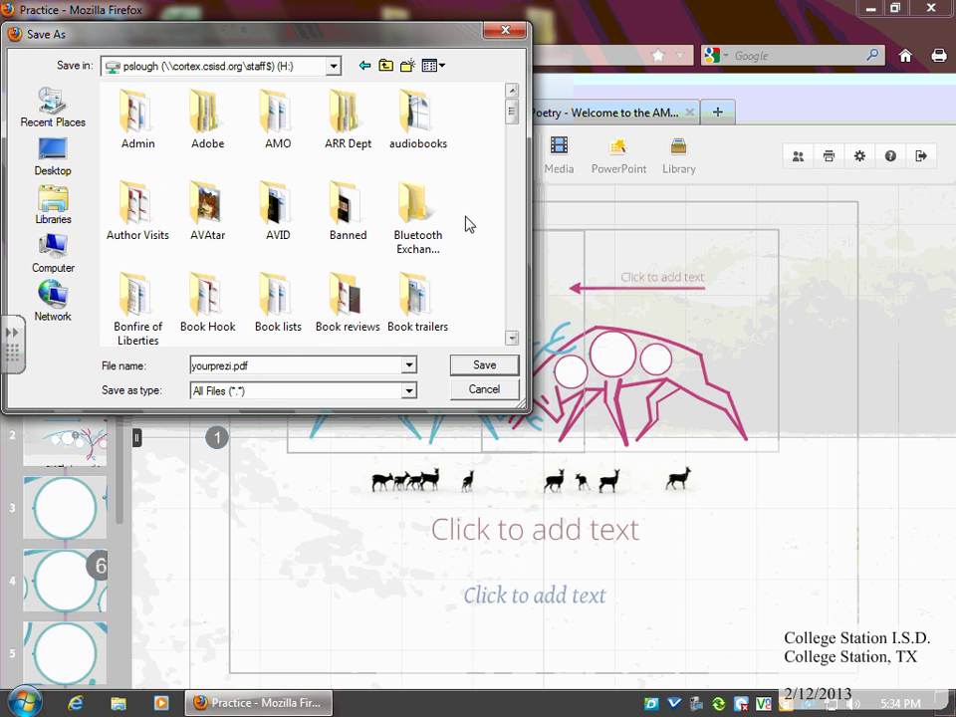
pyautogui.click(458, 368)
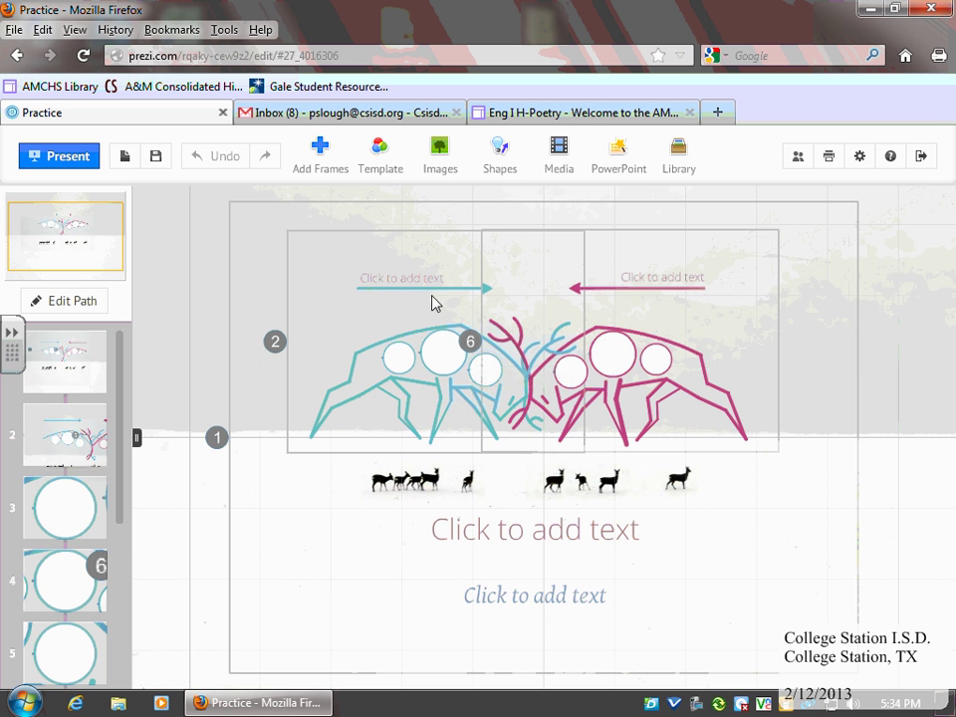
# Scroll to the Eng I H-Poetry teacher table and select the second teacher's email address
pyautogui.click(570, 119)
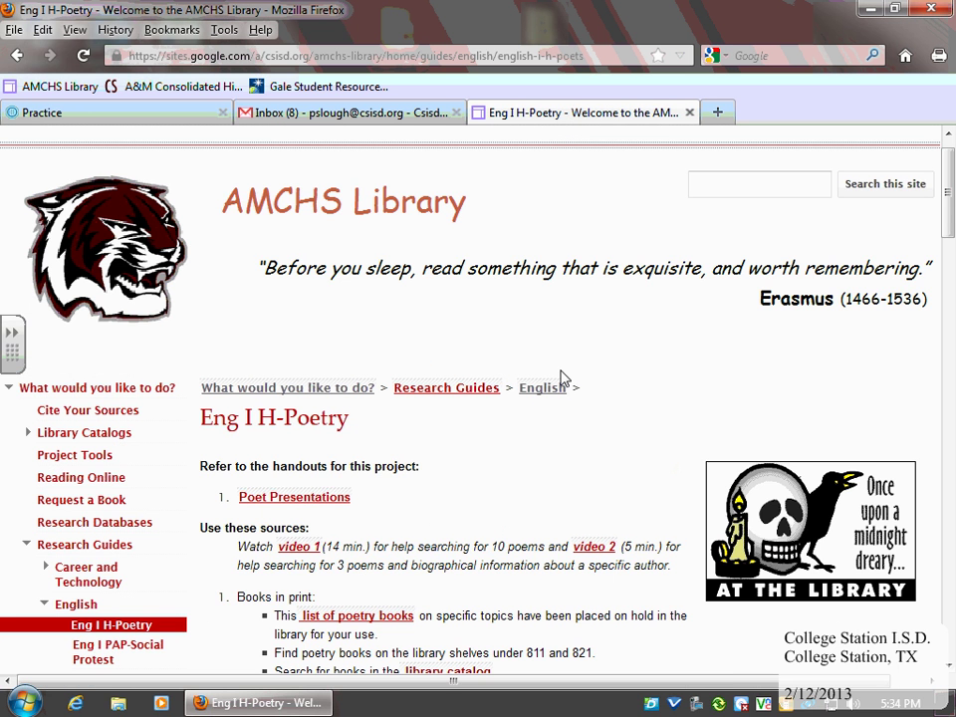
pyautogui.scroll(-5, 561, 378)
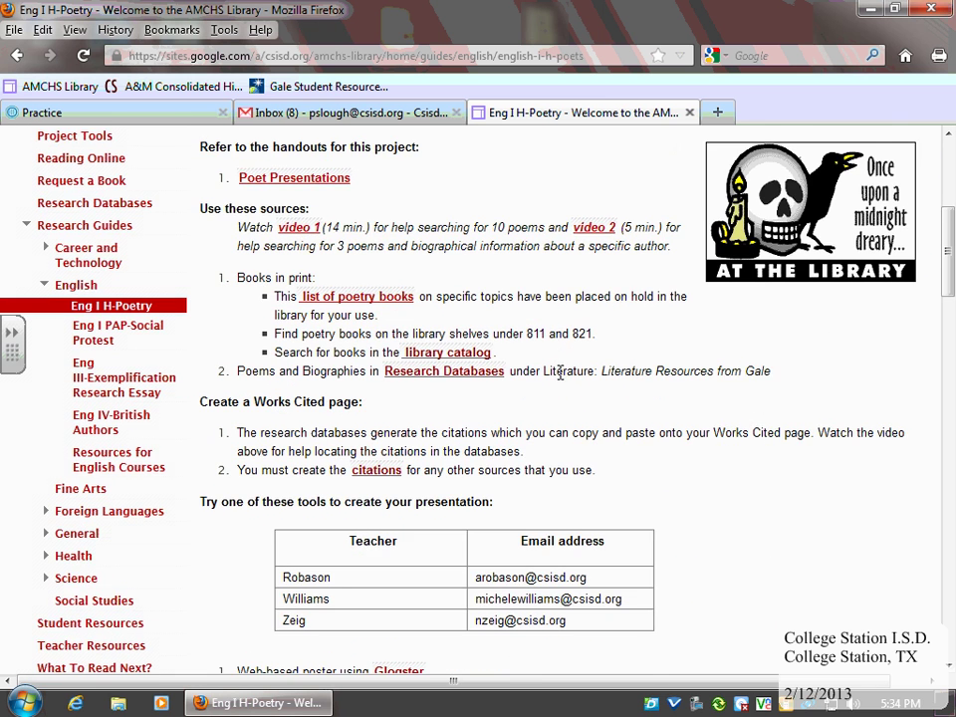
pyautogui.scroll(-2, 558, 370)
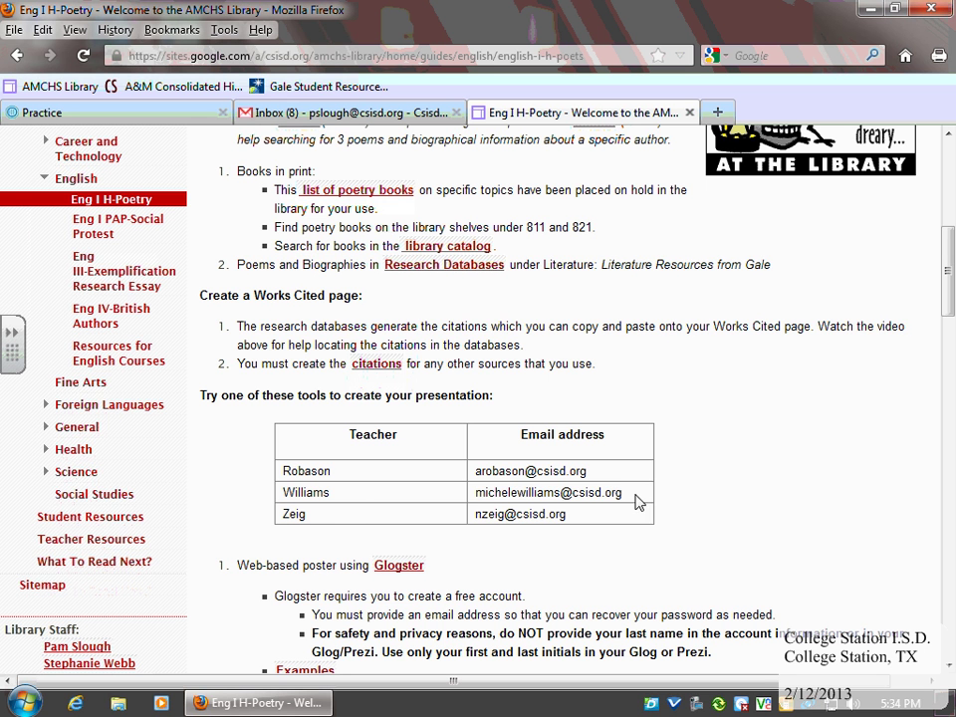
pyautogui.moveTo(628, 495); pyautogui.dragTo(485, 508)
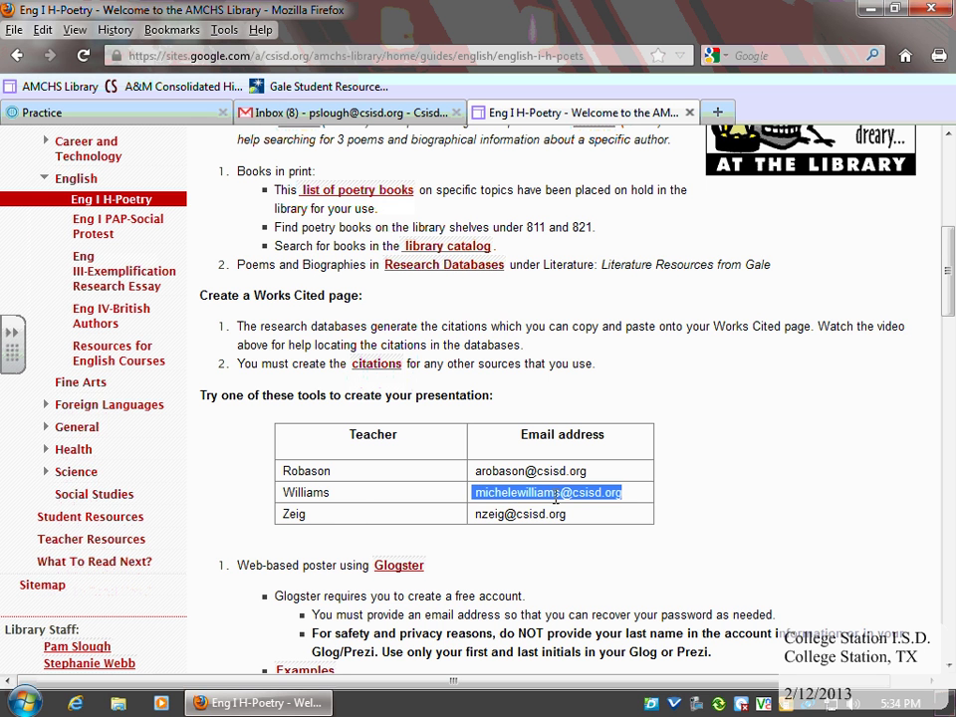
pyautogui.click(614, 493)
pyautogui.moveTo(624, 497); pyautogui.dragTo(478, 508)
pyautogui.hotkey('ctrl', 'c')
# Compose a new Gmail message and attach yourprezi.pdf from the H: drive
pyautogui.click(381, 116)
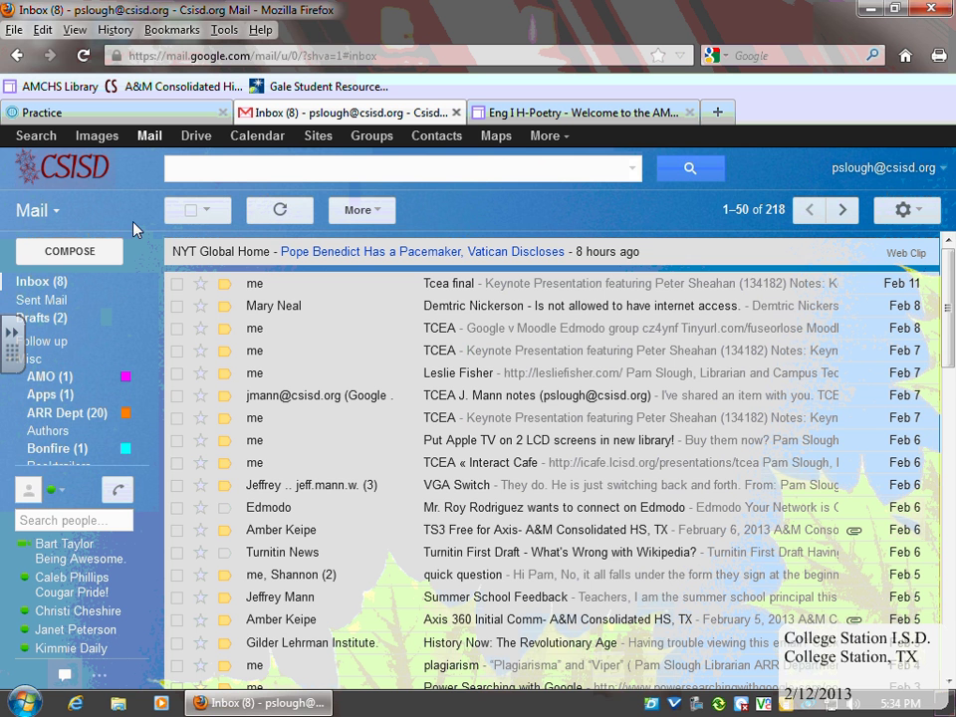
pyautogui.click(69, 260)
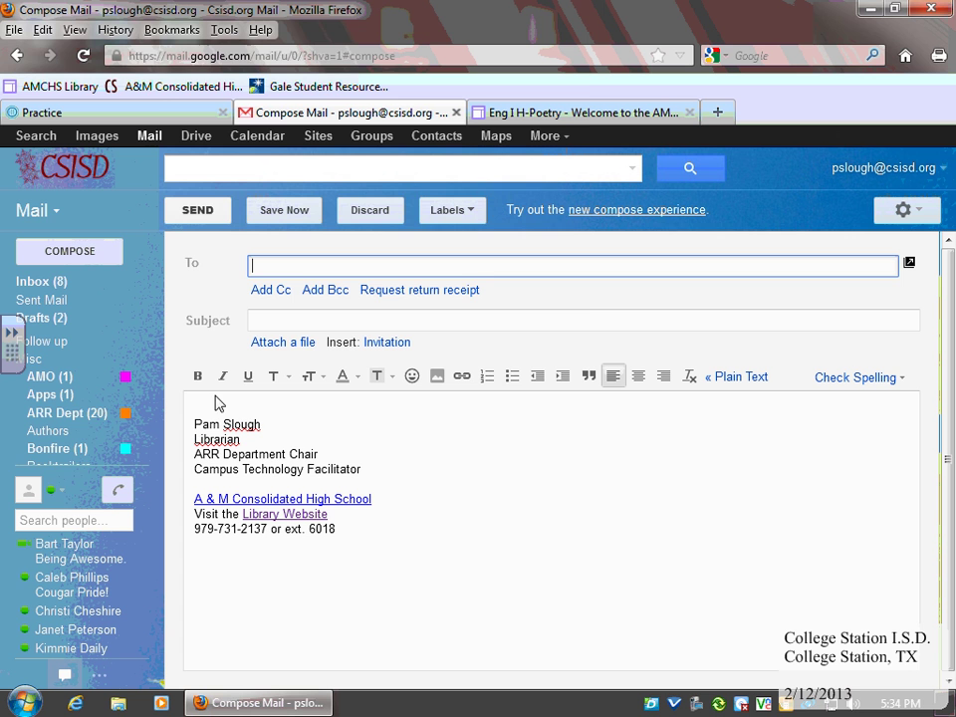
pyautogui.click(276, 354)
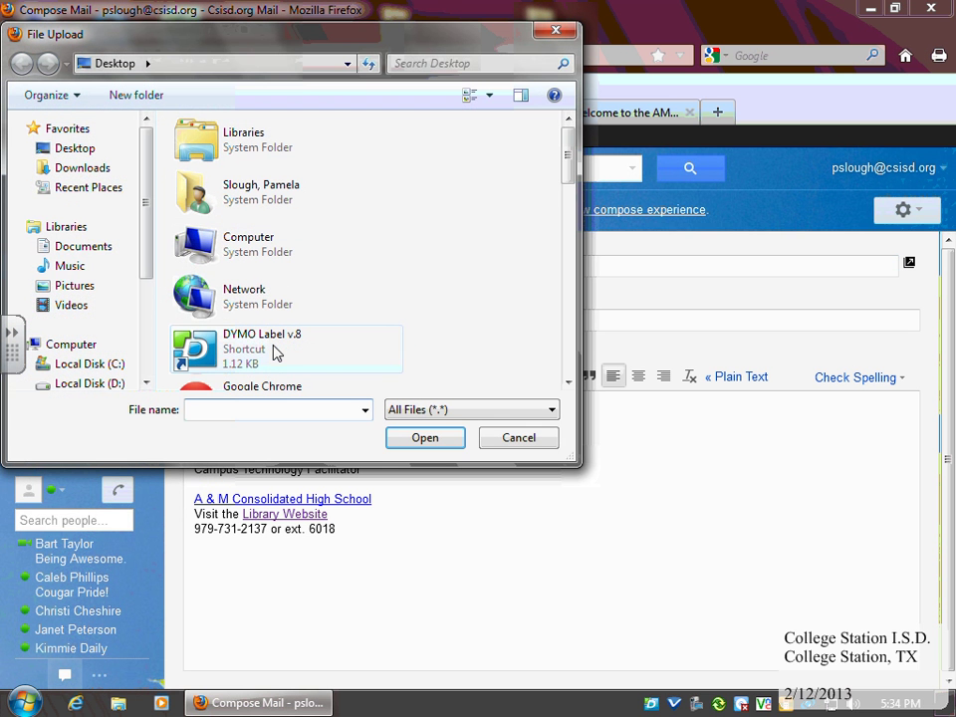
pyautogui.scroll(-2, 143, 249)
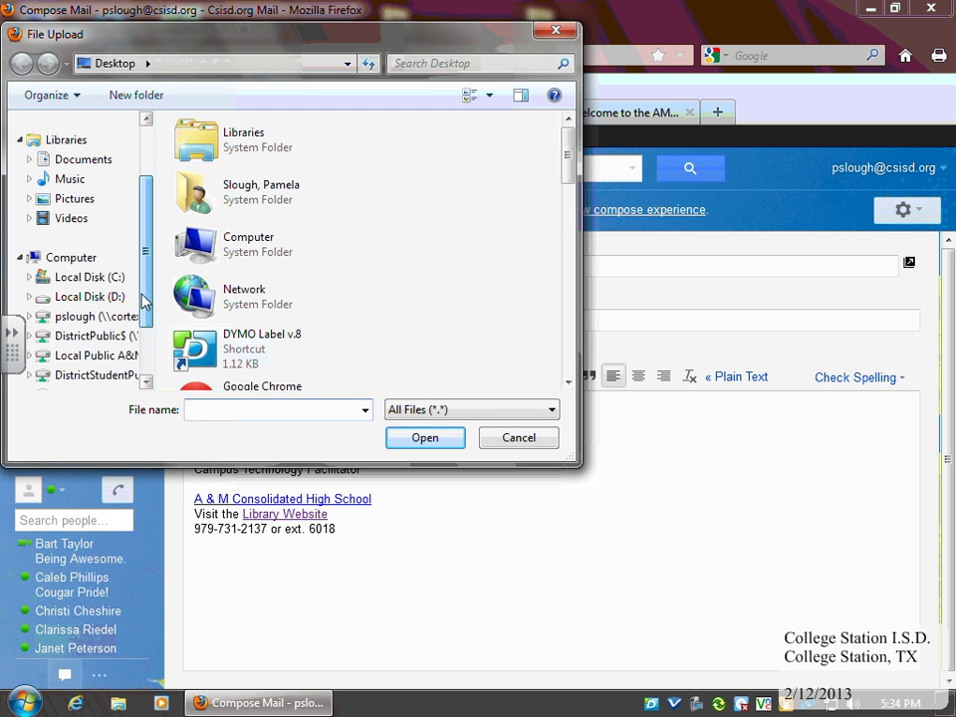
pyautogui.click(62, 317)
pyautogui.moveTo(568, 149); pyautogui.dragTo(561, 373)
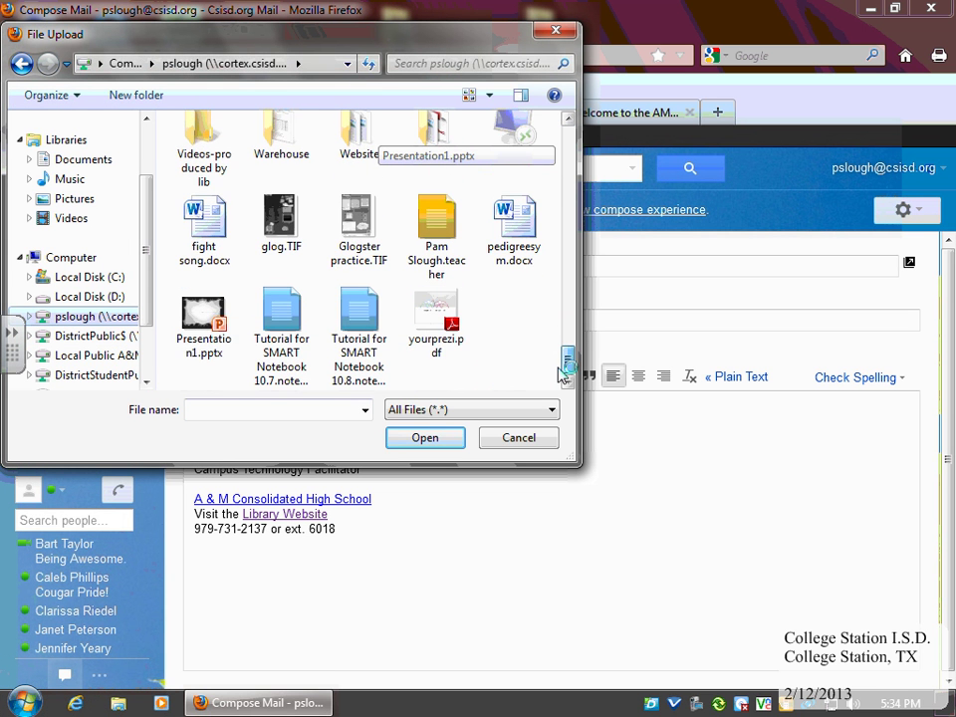
pyautogui.click(436, 319)
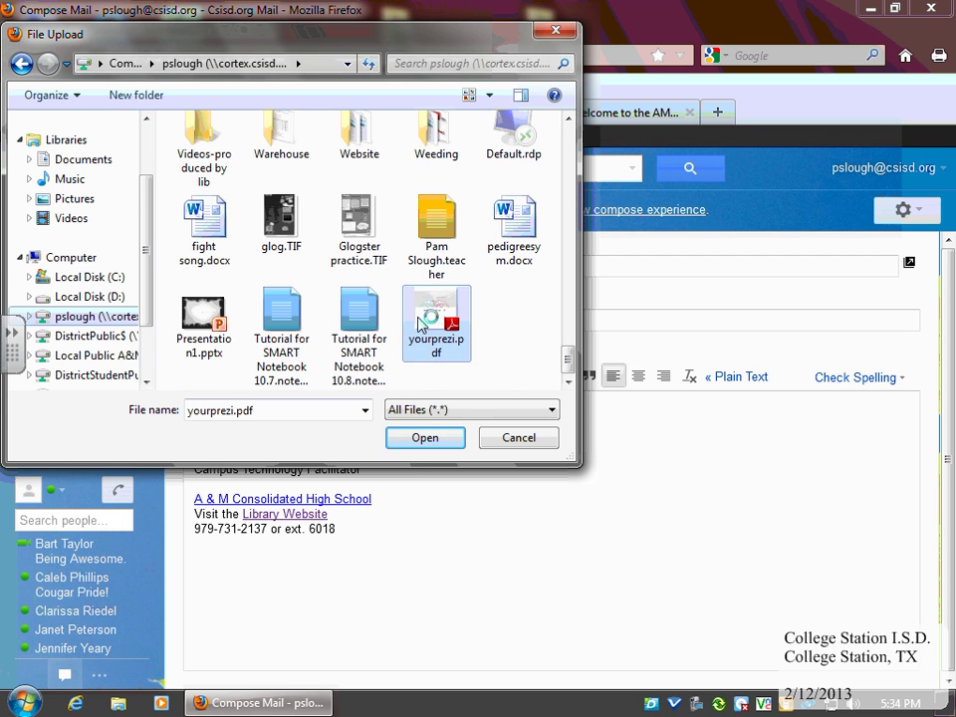
pyautogui.click(426, 439)
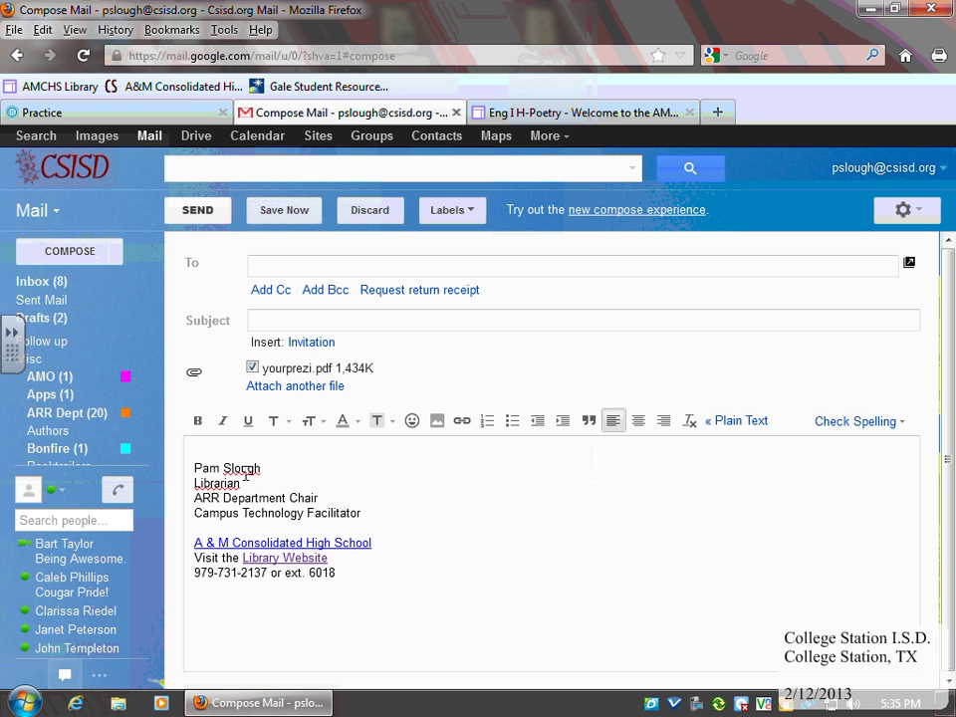
# Enter the student's full name followed by 'Period 1' as the message subject
pyautogui.click(282, 318)
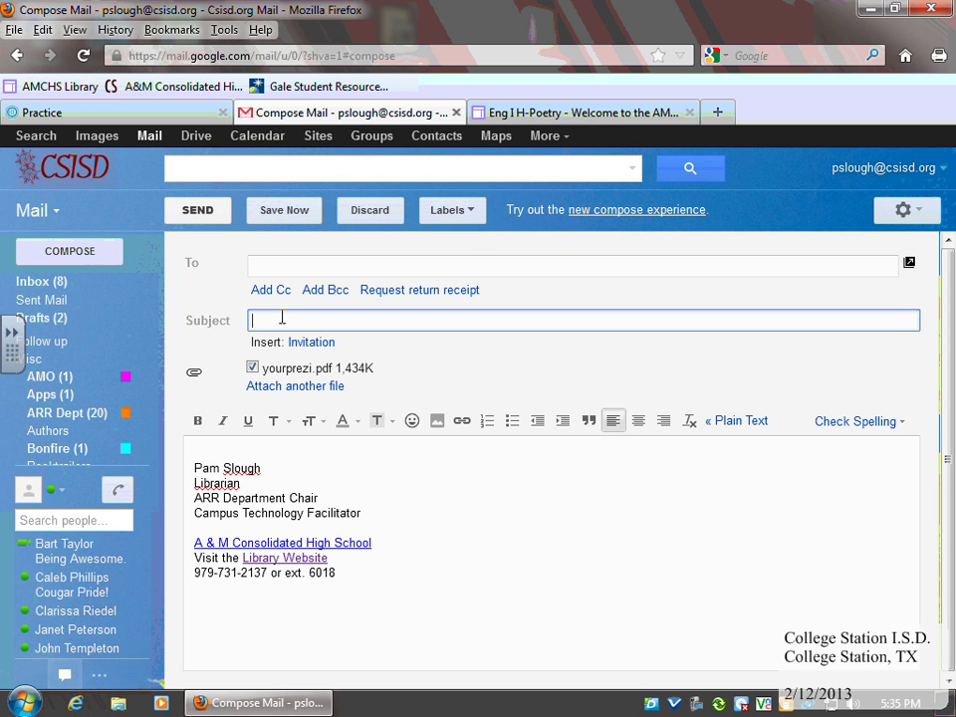
pyautogui.write('ough, Period ')
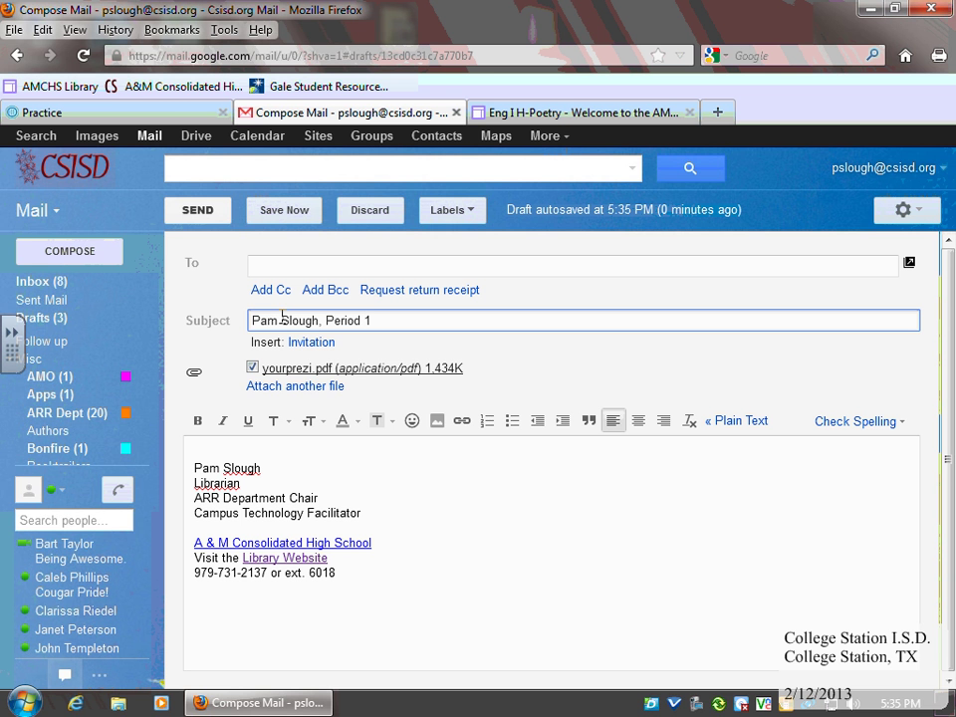
pyautogui.write('1')
# Paste the teacher's address as recipient and start the body with 'My Prezi URL is'
pyautogui.click(278, 265)
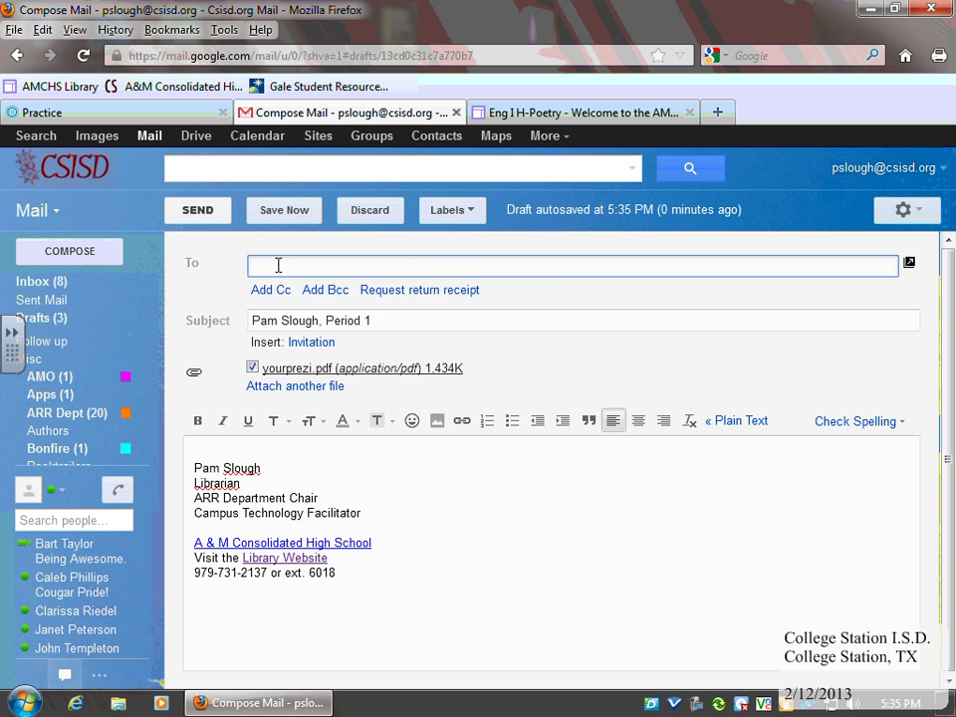
pyautogui.hotkey('ctrl', 'v')
pyautogui.click(202, 449)
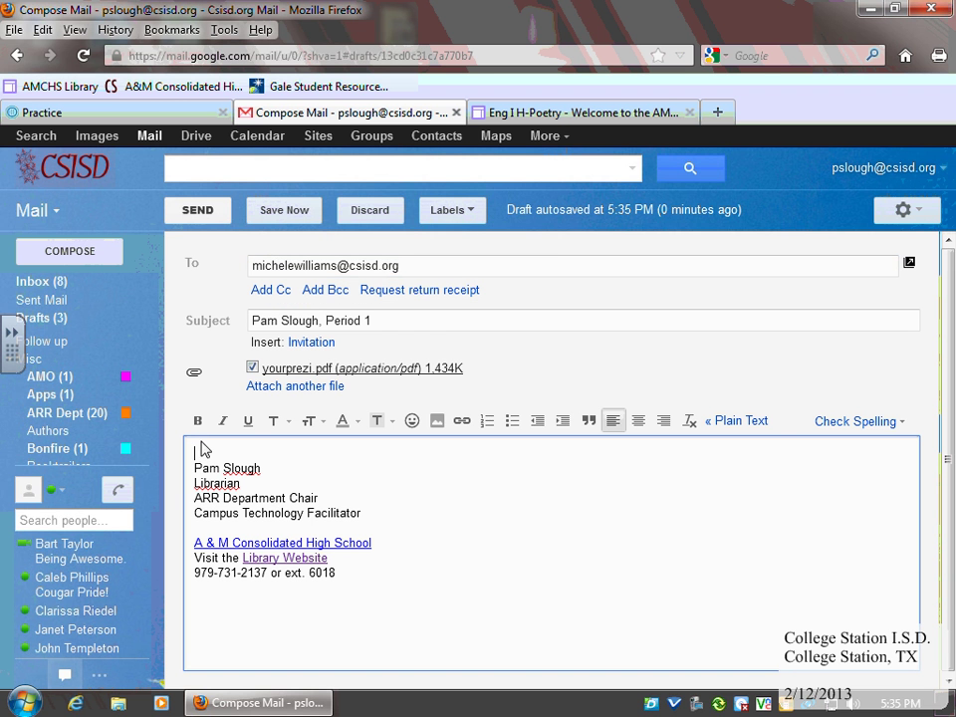
pyautogui.write('My Prezi URL is')
pyautogui.press('Return')
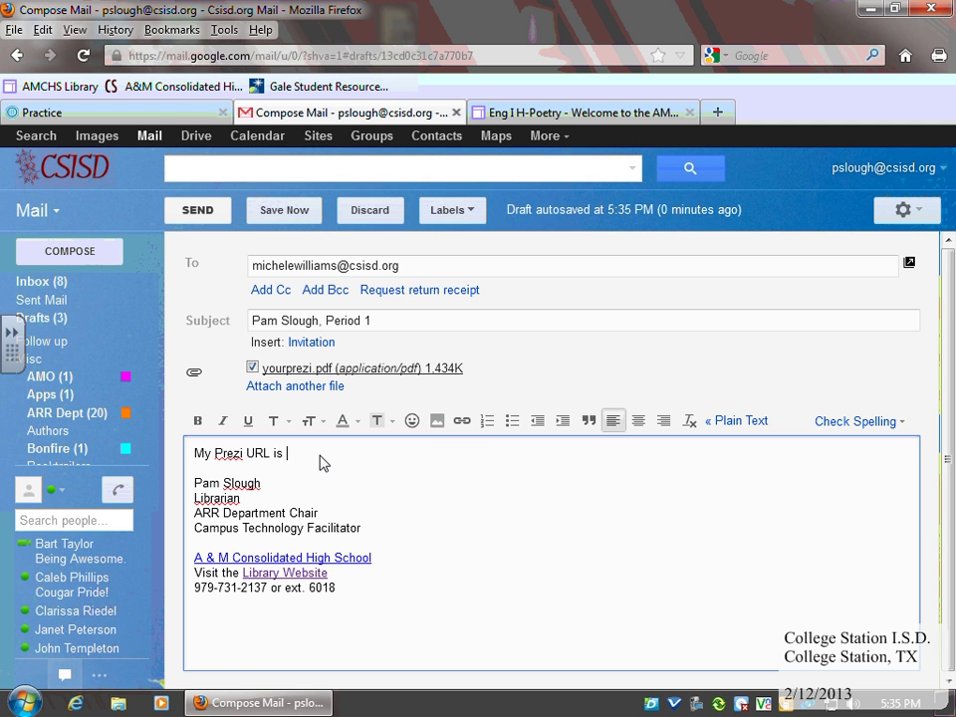
pyautogui.click(154, 114)
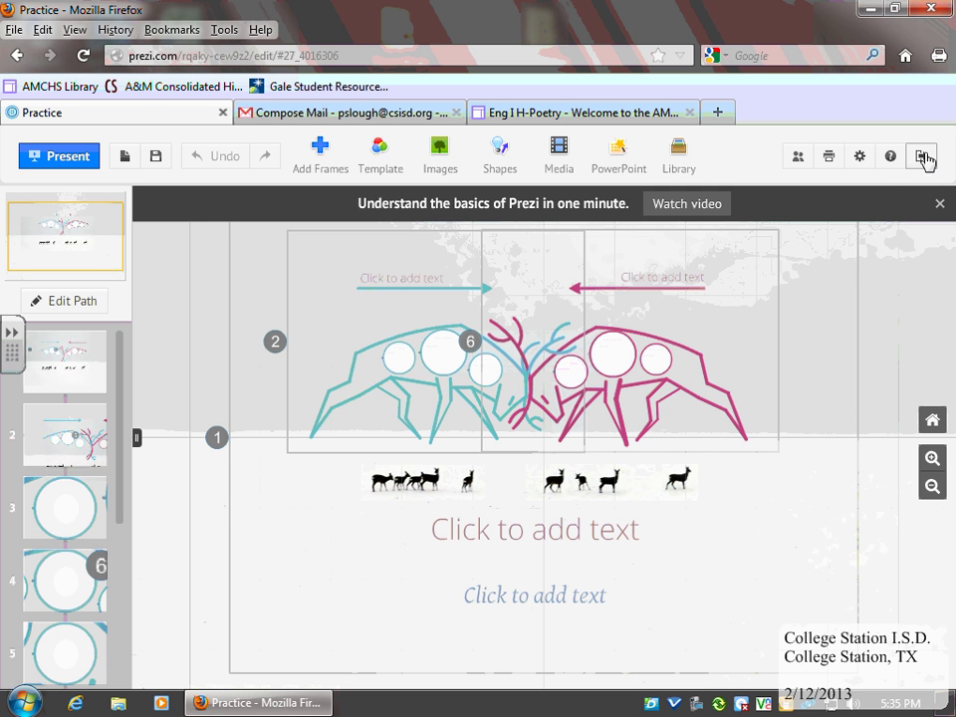
# Save and exit the Practice prezi, then copy its view-only share link
pyautogui.click(797, 159)
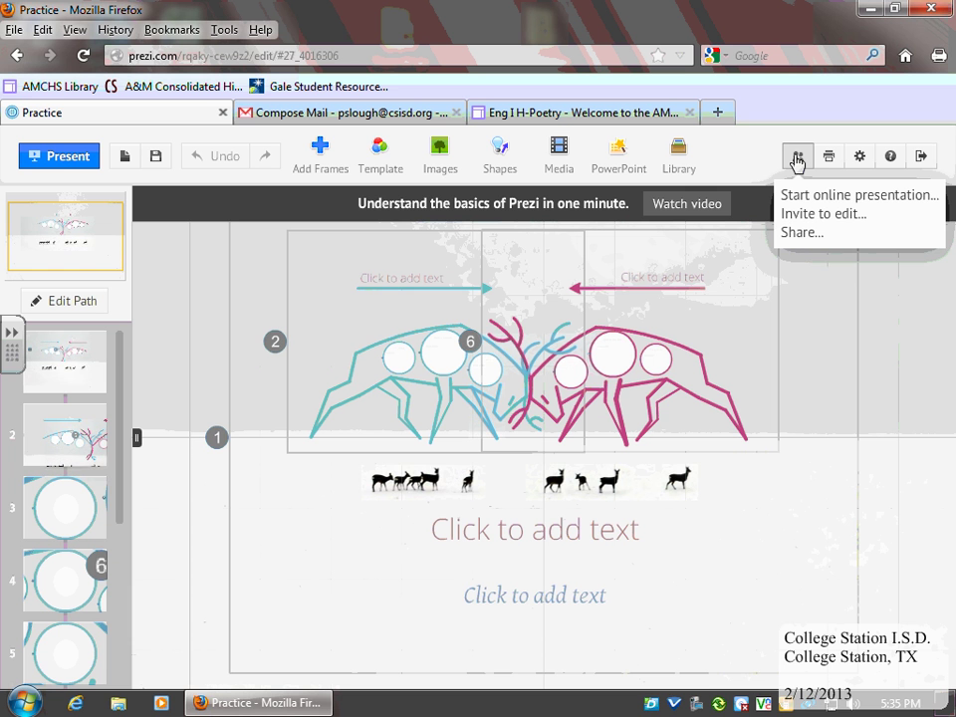
pyautogui.click(920, 159)
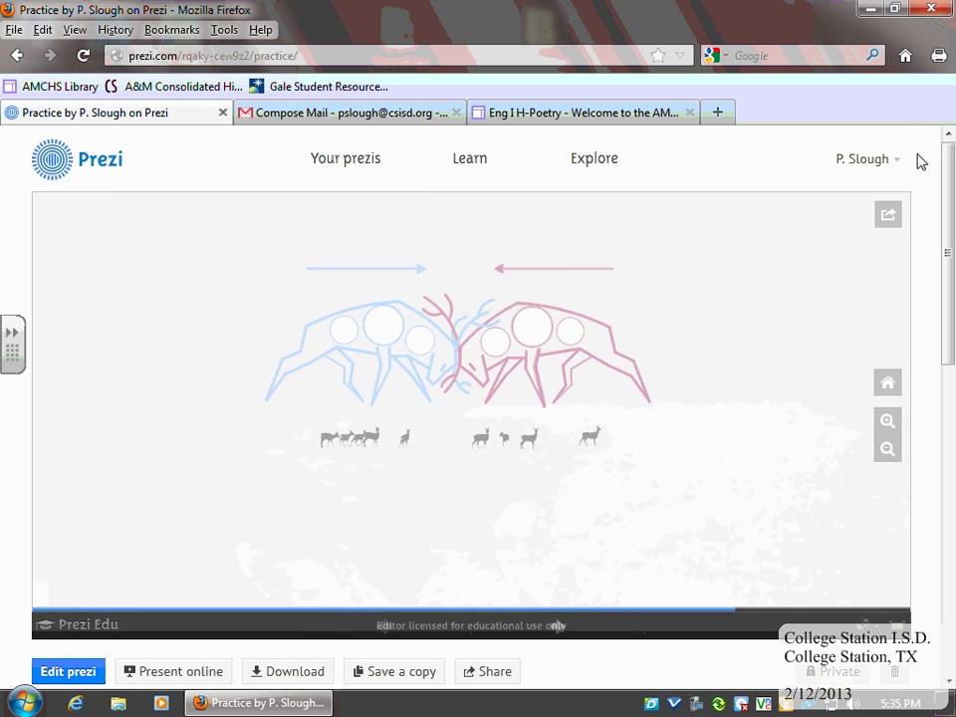
pyautogui.moveTo(948, 246); pyautogui.dragTo(947, 320)
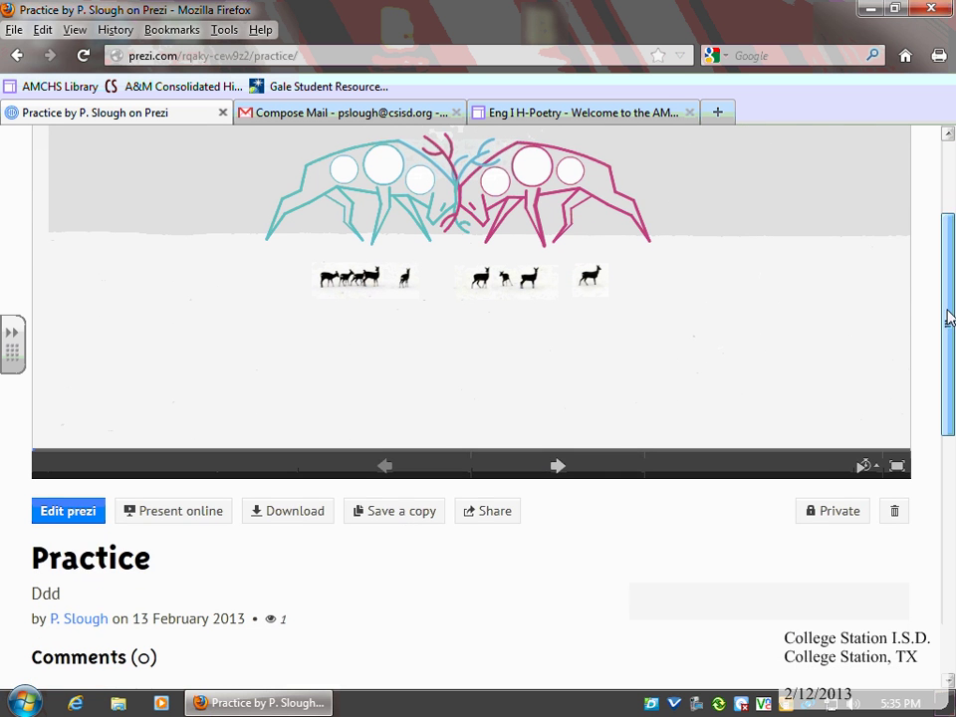
pyautogui.click(491, 511)
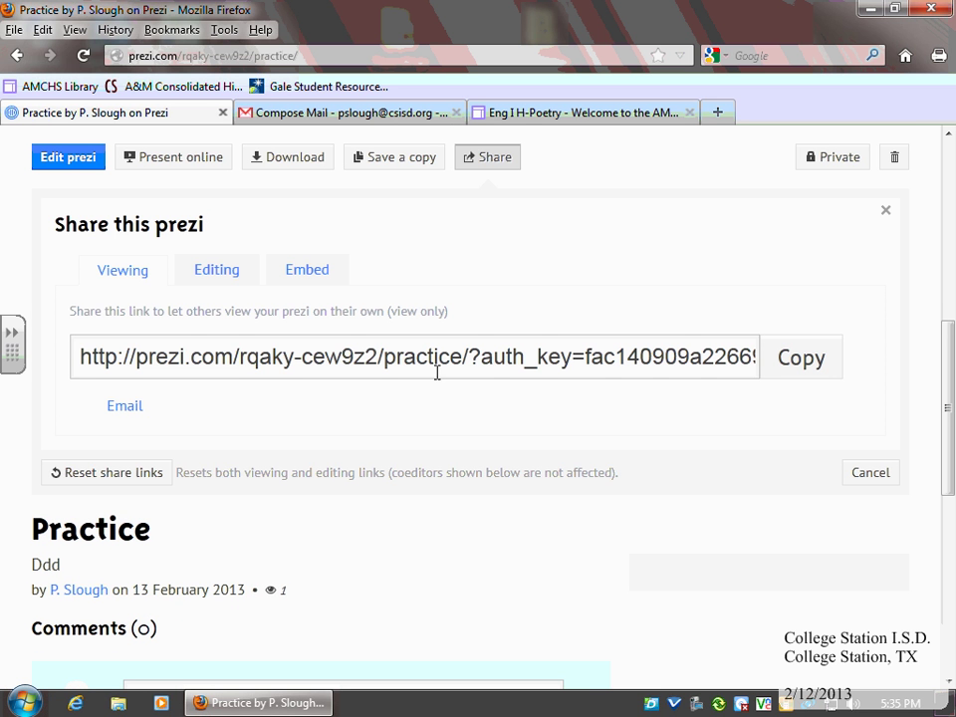
pyautogui.click(794, 371)
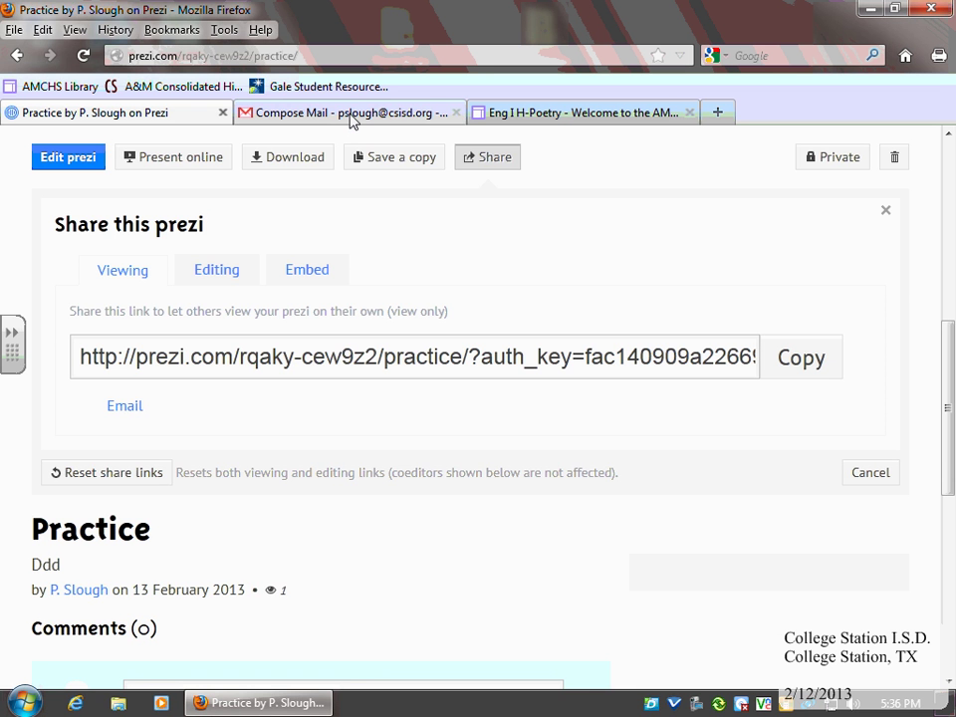
# Paste the Prezi view-only link after 'My Prezi URL is' and send the email
pyautogui.click(289, 112)
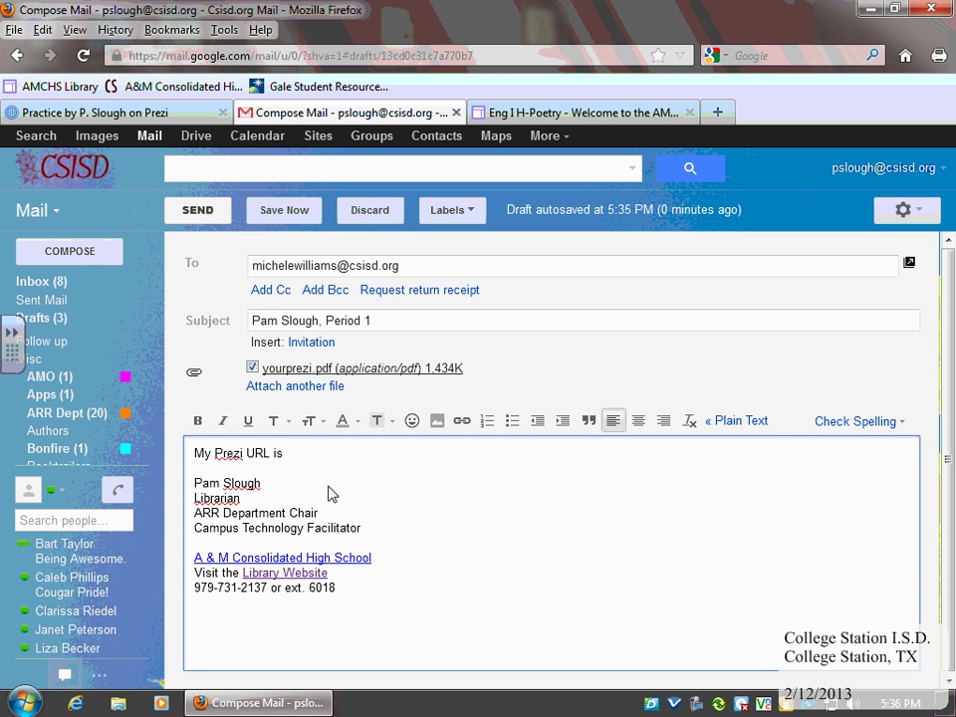
pyautogui.hotkey('ctrl', 'v')
pyautogui.press('Return')
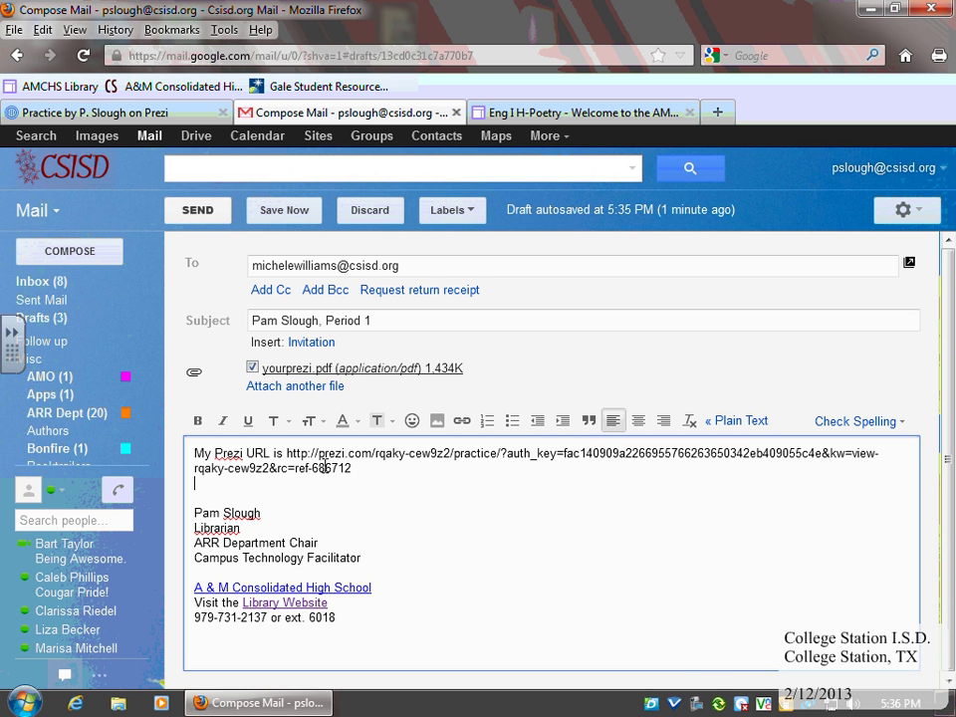
pyautogui.click(198, 211)
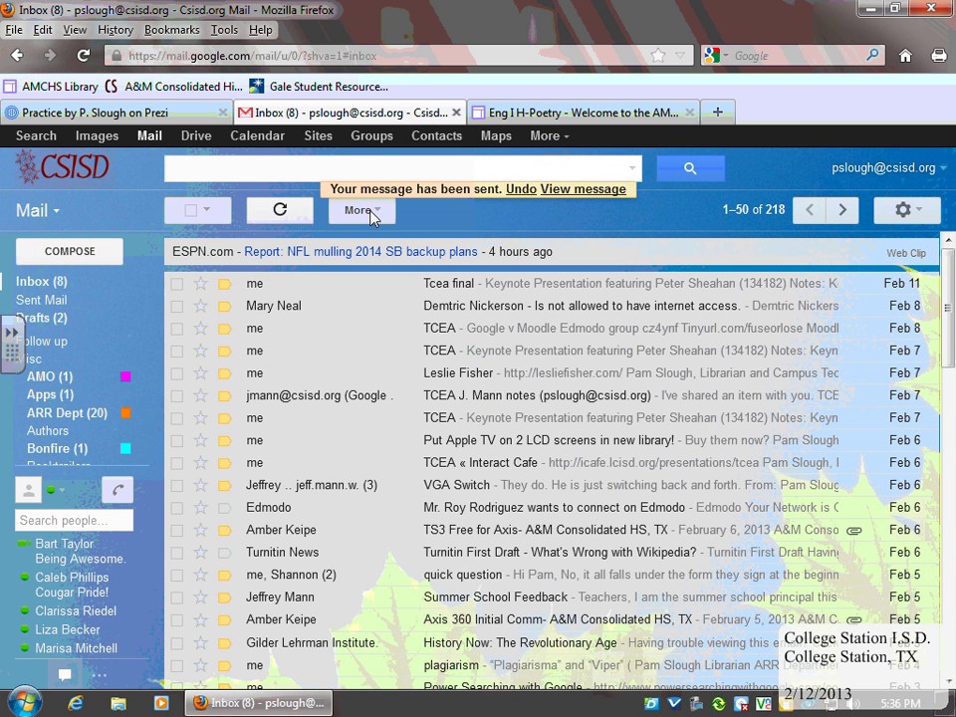
# On the poetry guide form, tick class period 1 and choose the English teacher
pyautogui.click(548, 118)
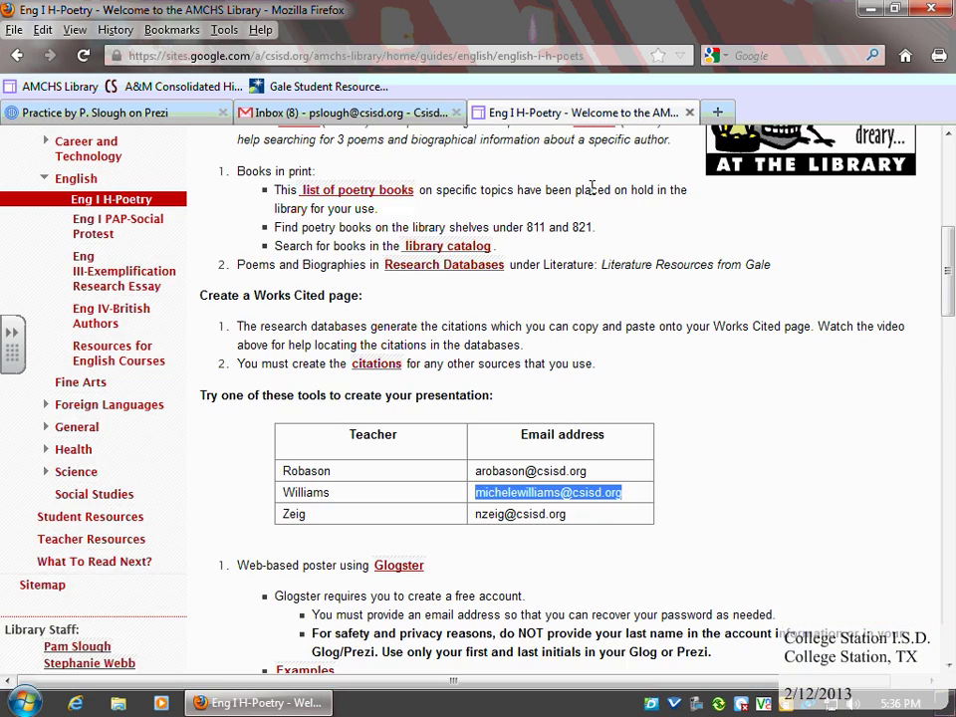
pyautogui.moveTo(951, 312); pyautogui.dragTo(951, 596)
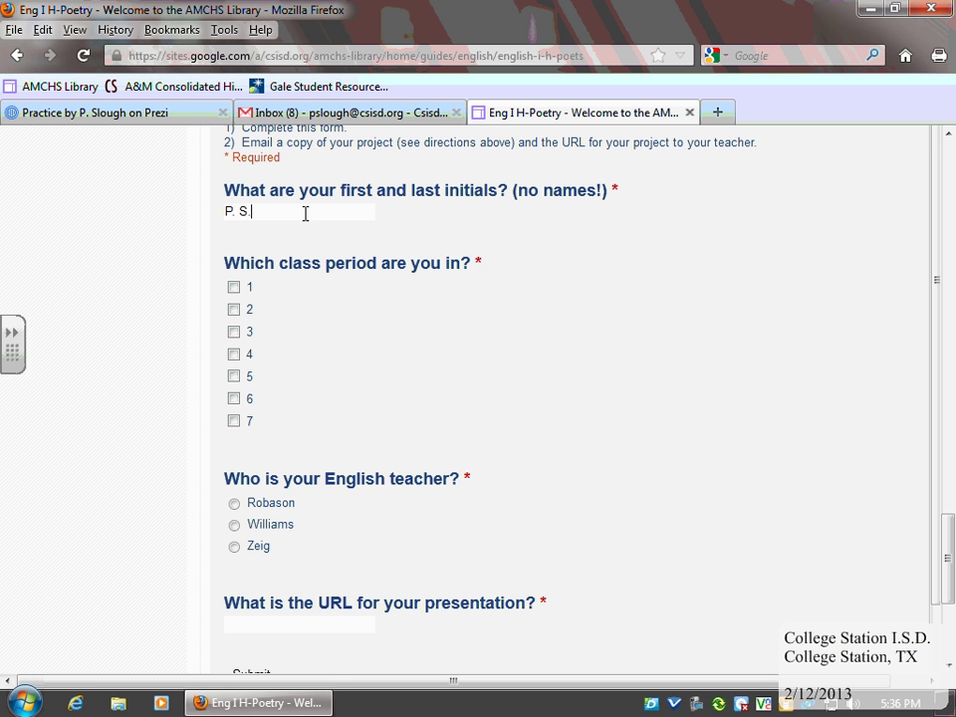
pyautogui.click(234, 287)
pyautogui.click(235, 526)
# Paste the Prezi link as the presentation URL and submit the library project form
pyautogui.scroll(-1, 456, 588)
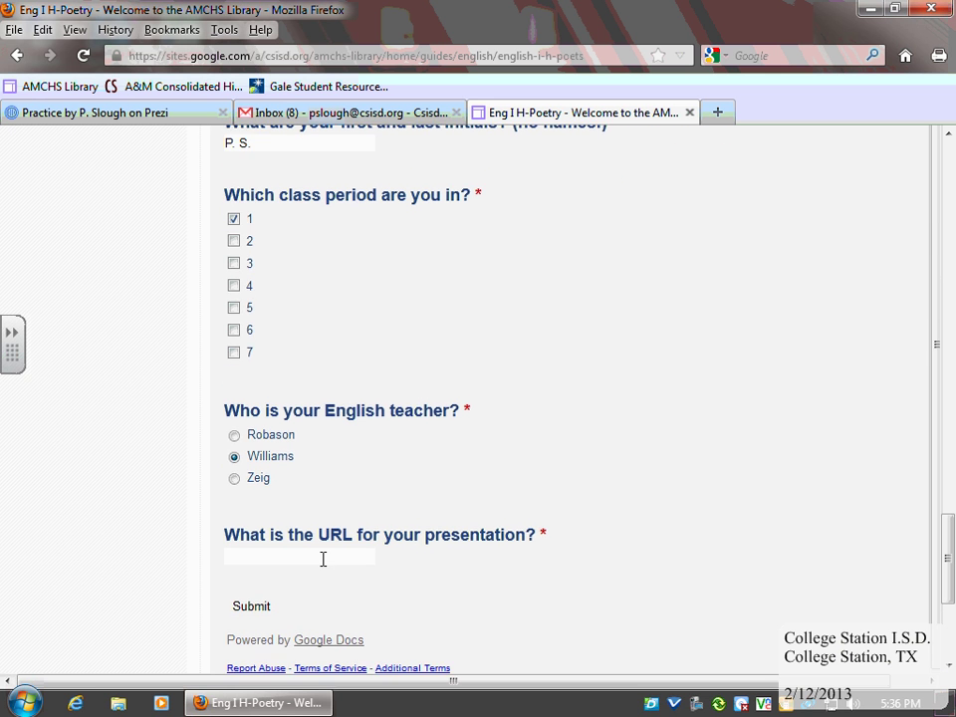
pyautogui.click(323, 559)
pyautogui.hotkey('ctrl', 'v')
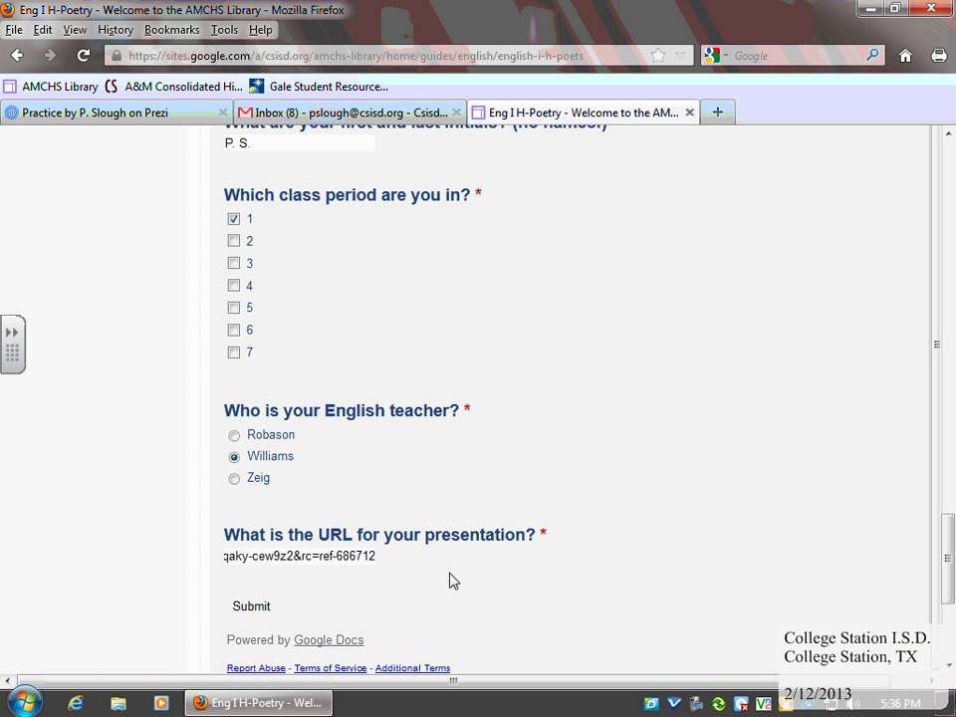
pyautogui.click(254, 614)
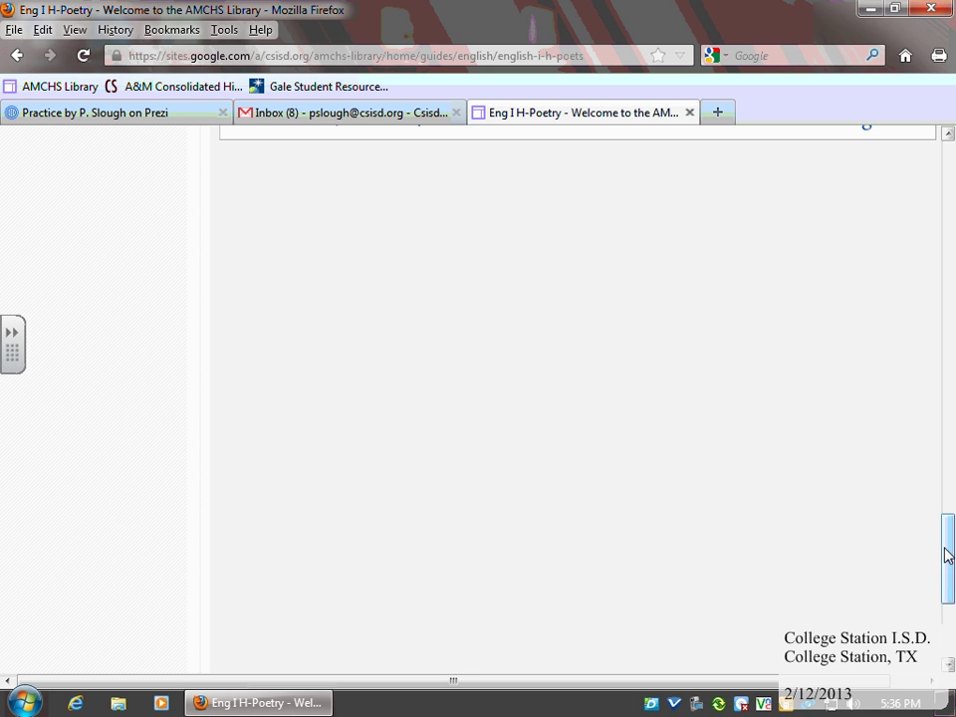
pyautogui.rightClick(699, 703)
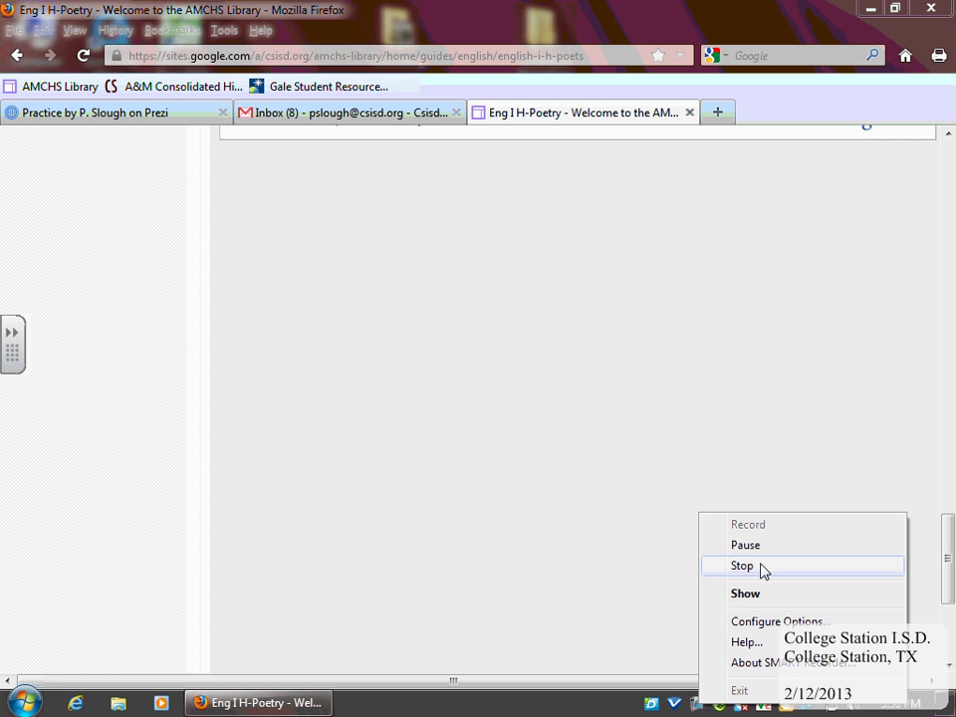